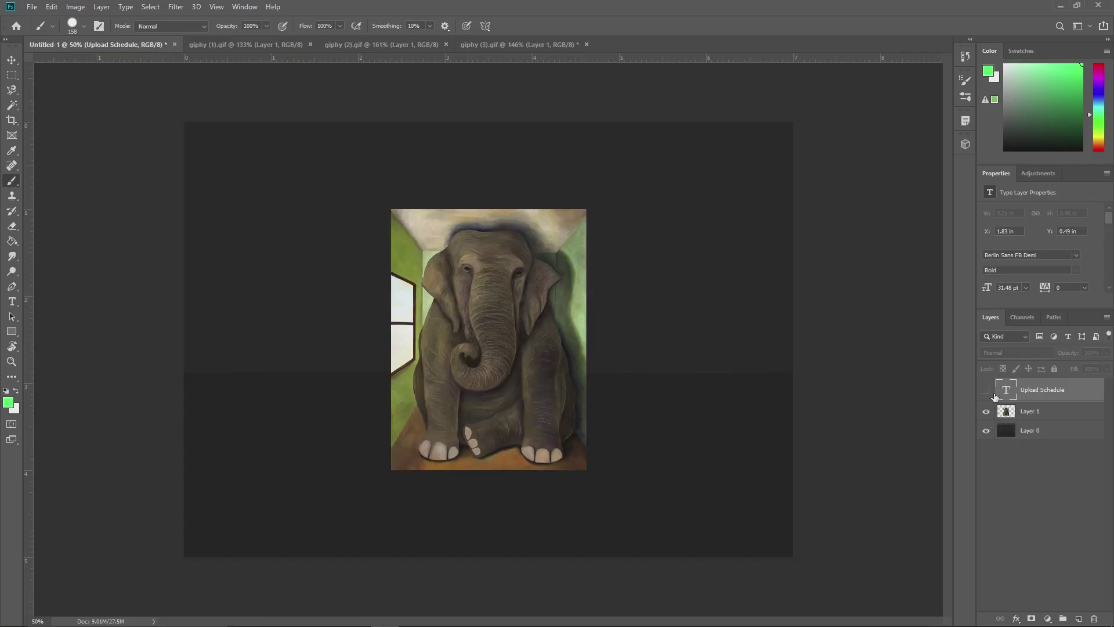
Turn the Upload Schedule title layer's visibility back on.
click(986, 390)
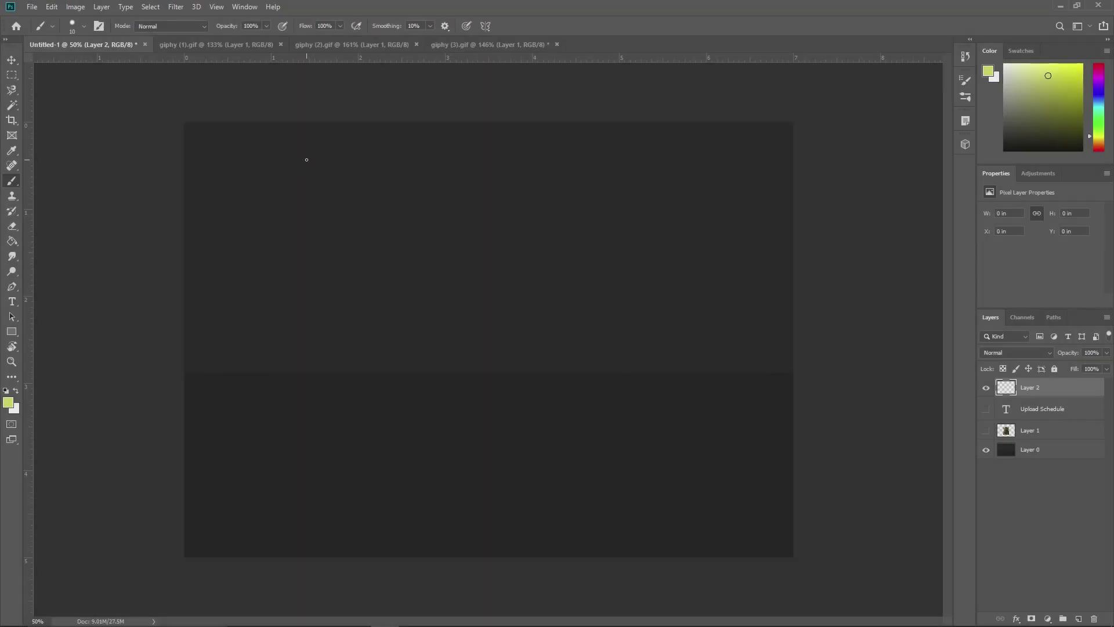
Hand-letter the underlined 'Making a Game' heading and redraw the list numbers 3, 2 and 1.
mouse_move(313, 192)
mouse_down()
mouse_move(583, 194)
mouse_move(410, 183)
mouse_move(589, 182)
mouse_move(249, 243)
mouse_move(377, 241)
mouse_move(329, 283)
mouse_move(403, 282)
mouse_move(236, 331)
mouse_move(329, 325)
mouse_move(353, 328)
mouse_up()
key(e)
drag(242, 219, 256, 281)
key(b)
mouse_move(245, 223)
mouse_down()
mouse_move(241, 286)
mouse_move(249, 323)
mouse_up()
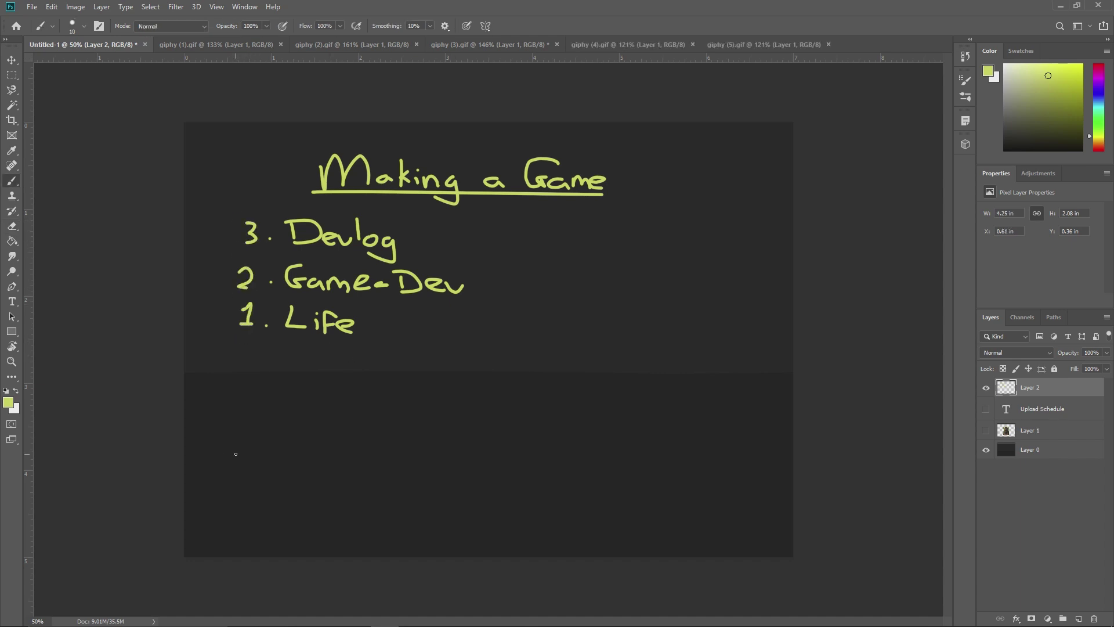
Hand-write a '1 Dev' line and a 2 with further letters lower on the canvas.
mouse_move(234, 454)
mouse_down()
mouse_move(246, 476)
mouse_move(318, 478)
mouse_up()
mouse_move(301, 442)
mouse_down()
mouse_move(351, 464)
mouse_move(317, 479)
mouse_move(378, 482)
mouse_move(400, 462)
mouse_move(412, 481)
mouse_move(428, 471)
mouse_move(444, 494)
mouse_move(533, 469)
mouse_move(549, 483)
mouse_move(565, 467)
mouse_move(574, 498)
mouse_up()
mouse_move(632, 461)
mouse_down()
mouse_move(634, 481)
mouse_move(698, 469)
mouse_move(749, 481)
mouse_move(752, 468)
mouse_move(760, 489)
mouse_up()
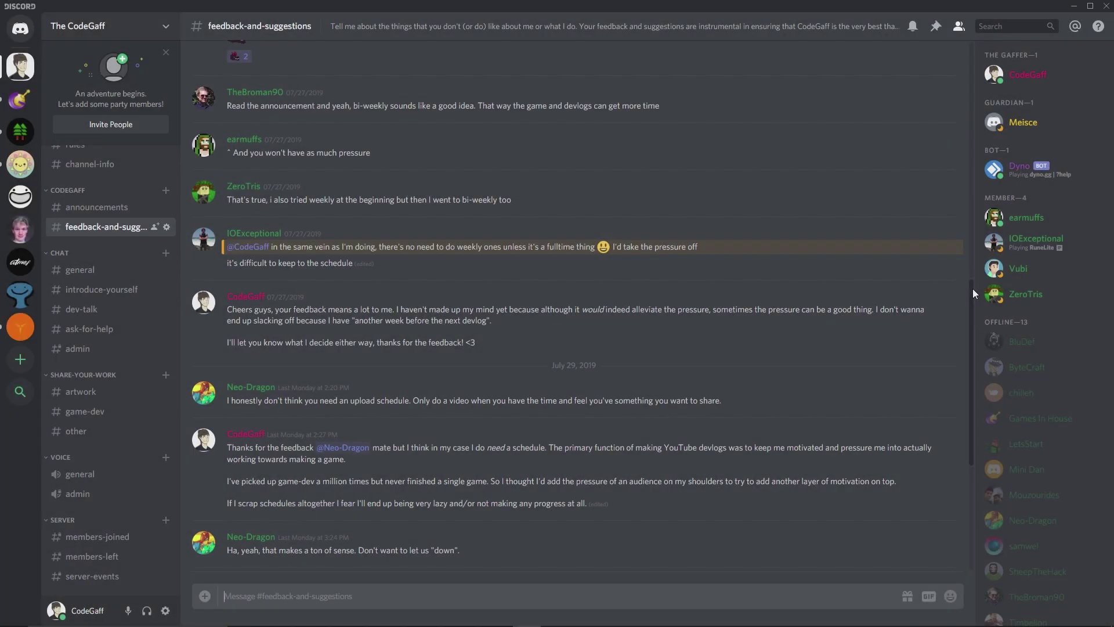
scroll(972, 287, down, 3)
drag(977, 309, 986, 382)
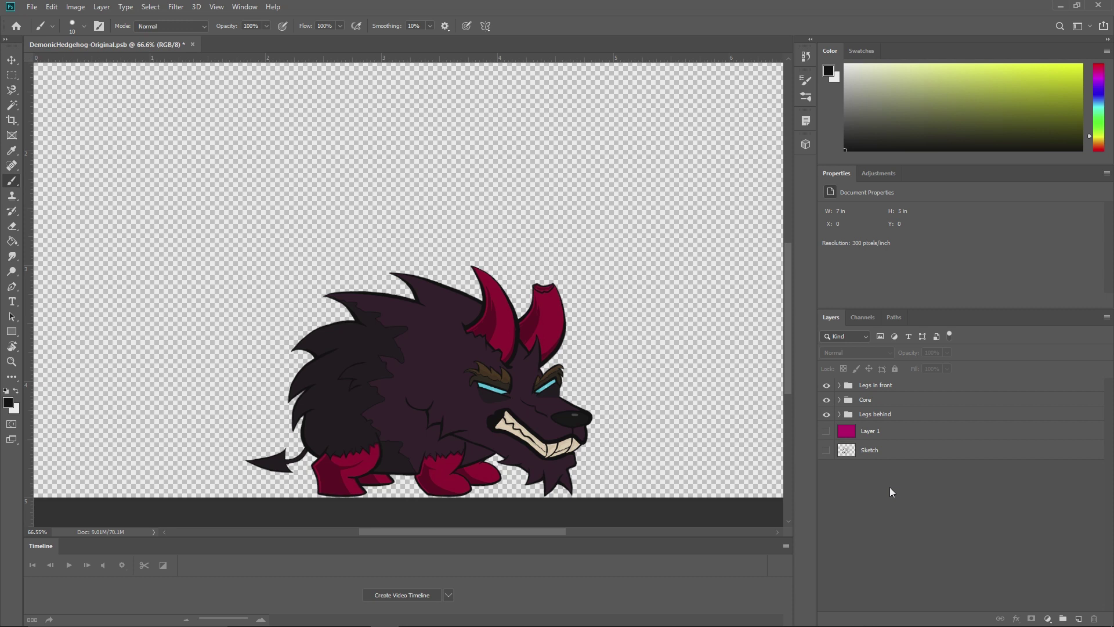
Toggle the Core group's Body, Tail, Left Horn and Right Horn layers to inspect each part.
click(839, 399)
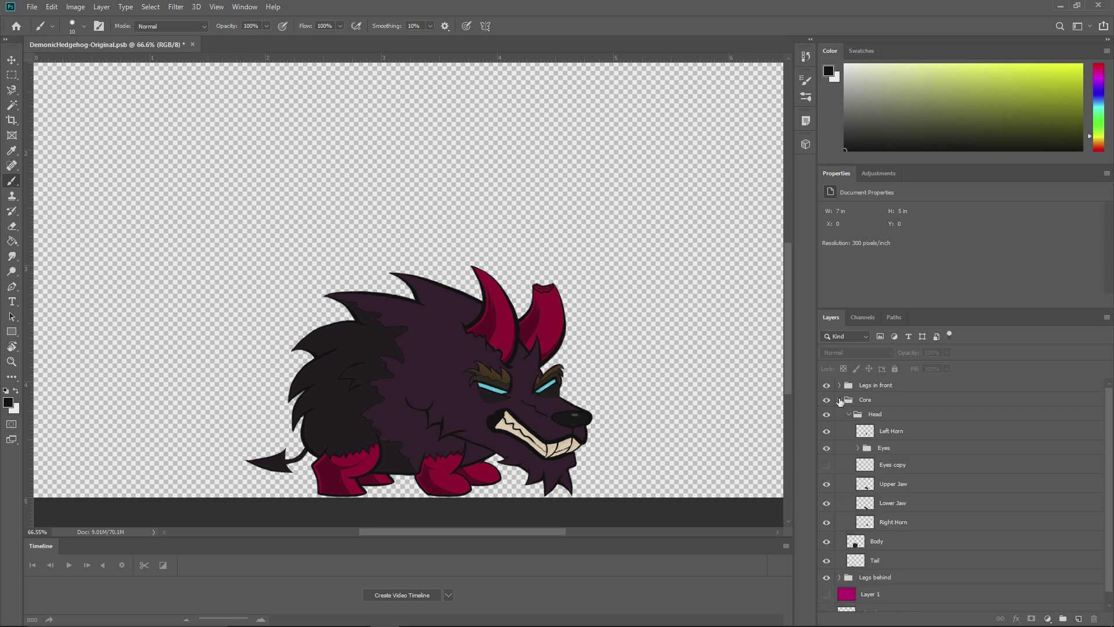
click(826, 542)
click(826, 542)
click(827, 559)
click(827, 560)
click(826, 430)
click(826, 522)
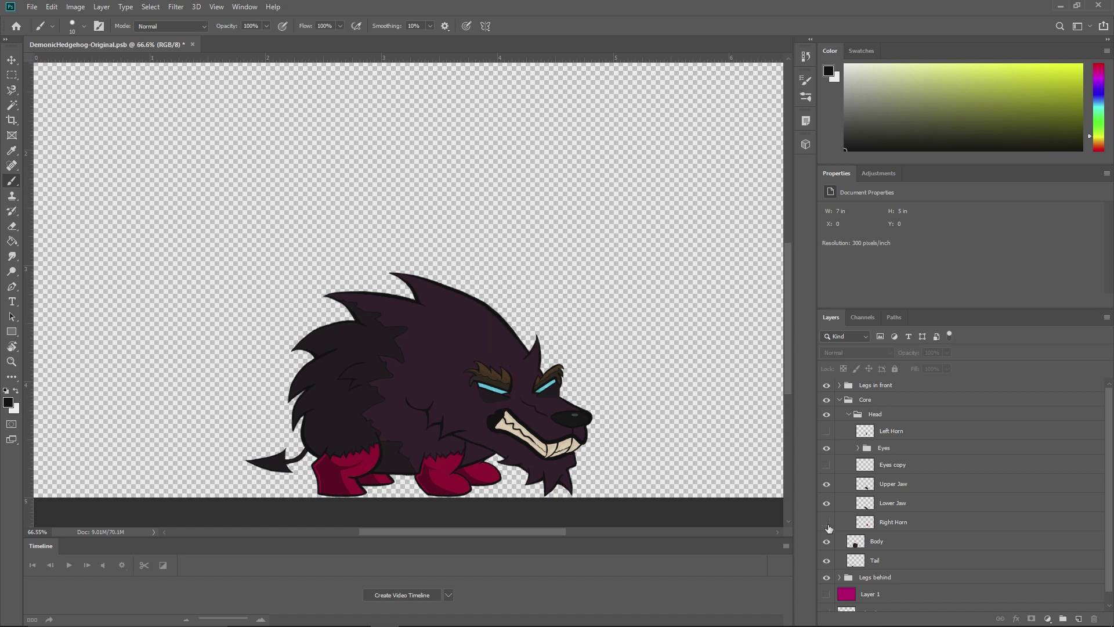
click(827, 522)
click(827, 431)
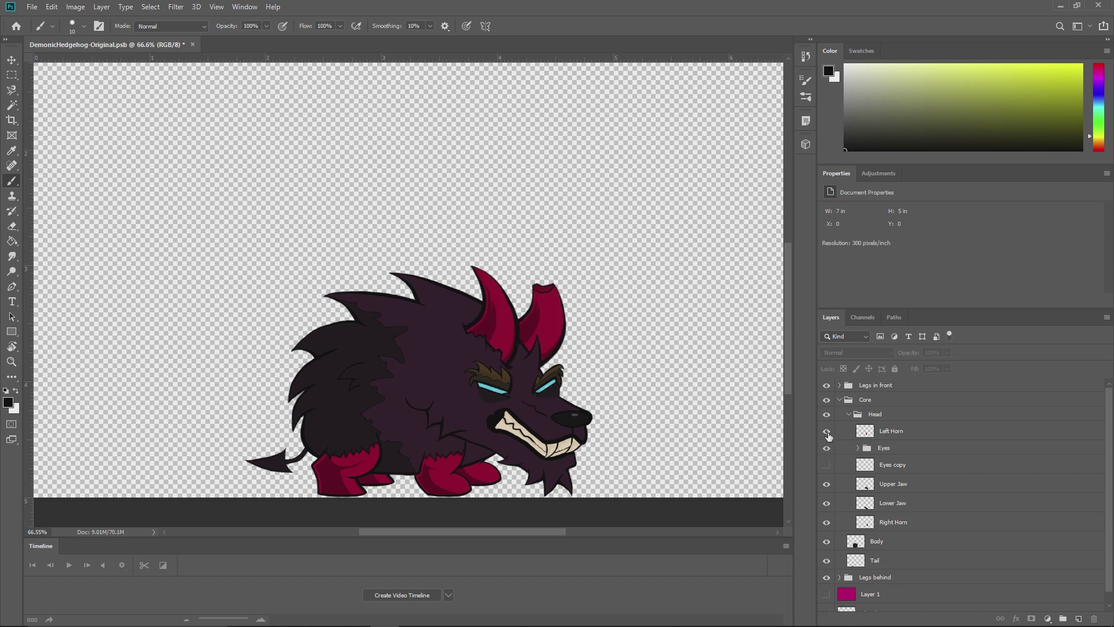
alt+click(827, 541)
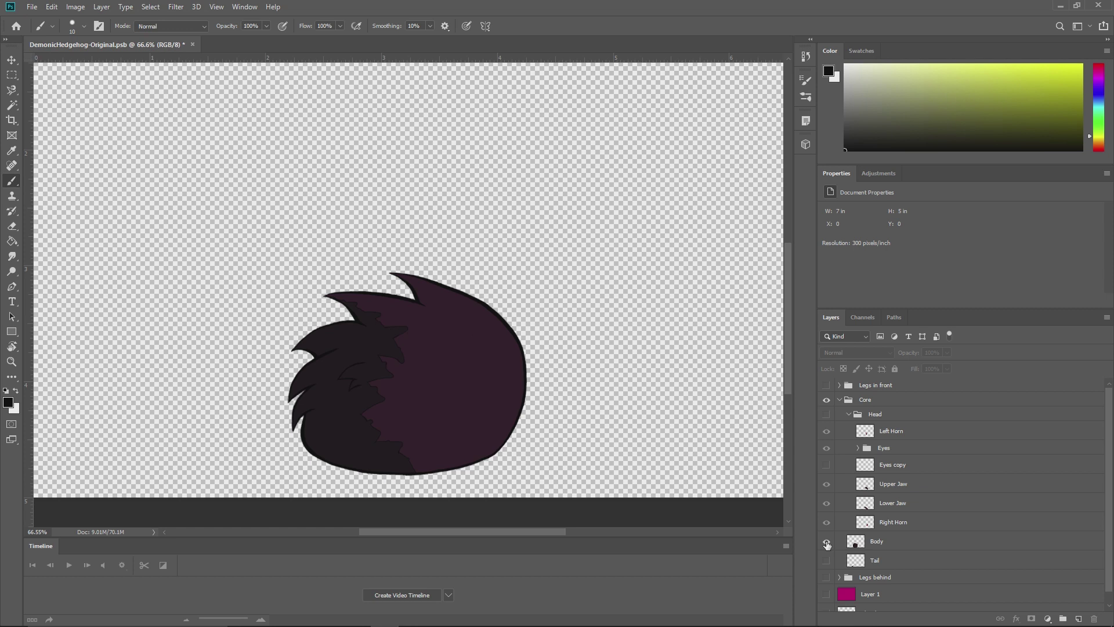
alt+click(826, 540)
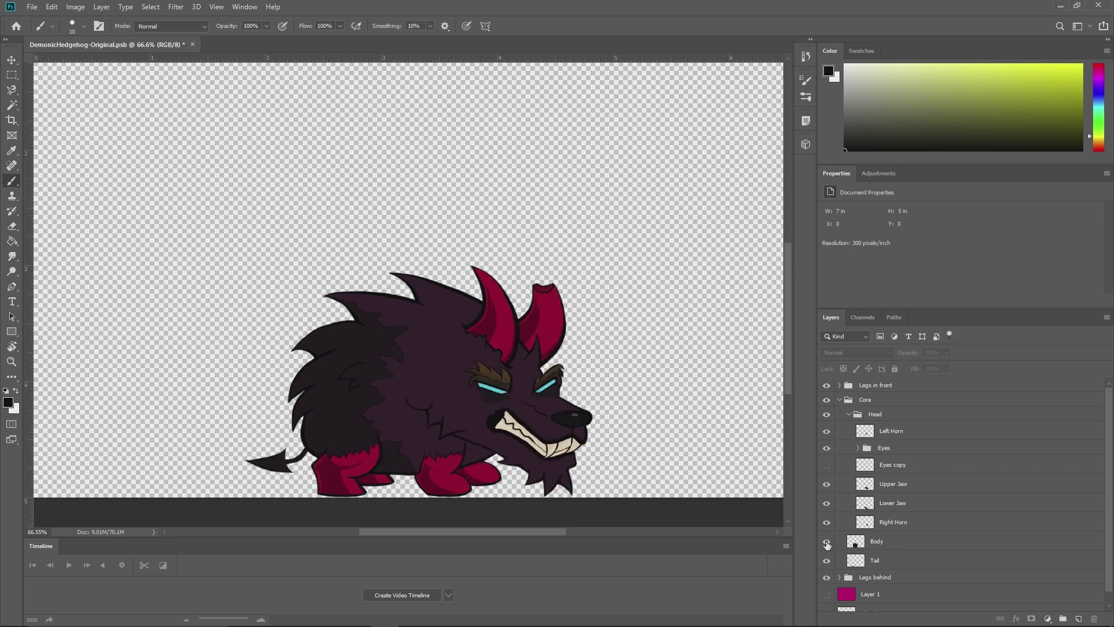
click(839, 399)
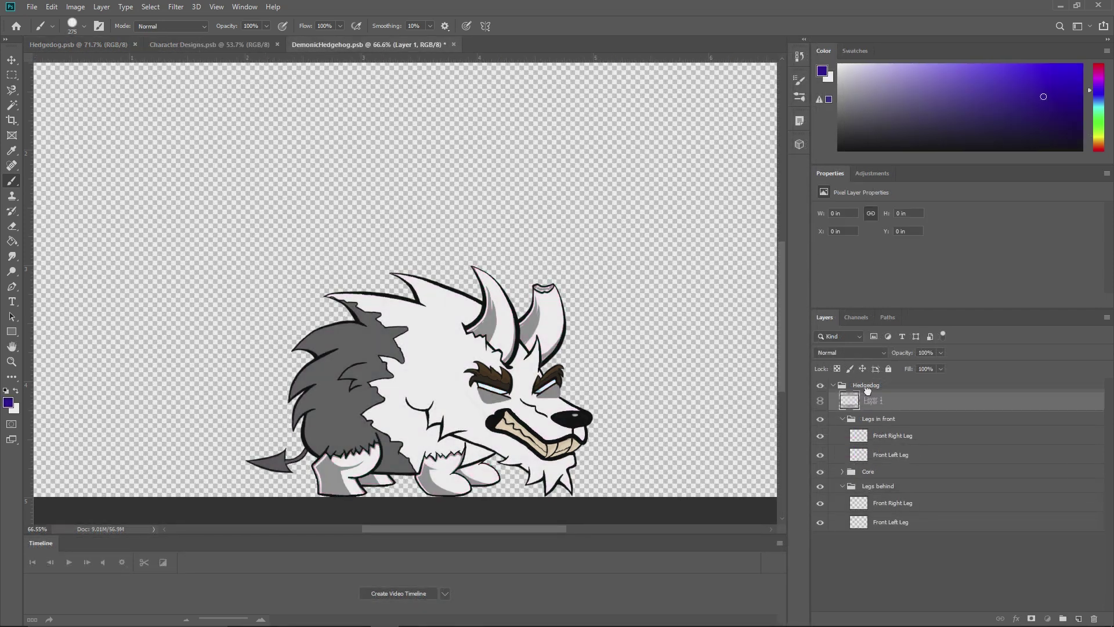
Set Layer 1 to Multiply, clip it to the hedgehog, and paint it crimson.
click(850, 352)
click(836, 366)
click(1098, 64)
drag(604, 363, 525, 441)
right_click(893, 387)
click(920, 355)
mouse_move(539, 324)
mouse_down()
mouse_move(460, 410)
mouse_move(300, 334)
mouse_up()
Repaint the clipped tint layer teal, then green, and finally yellow.
click(1098, 108)
mouse_move(540, 290)
mouse_down()
mouse_move(418, 488)
mouse_move(348, 360)
mouse_move(255, 458)
mouse_up()
click(1099, 116)
mouse_move(540, 285)
mouse_down()
mouse_move(633, 296)
mouse_move(348, 485)
mouse_up()
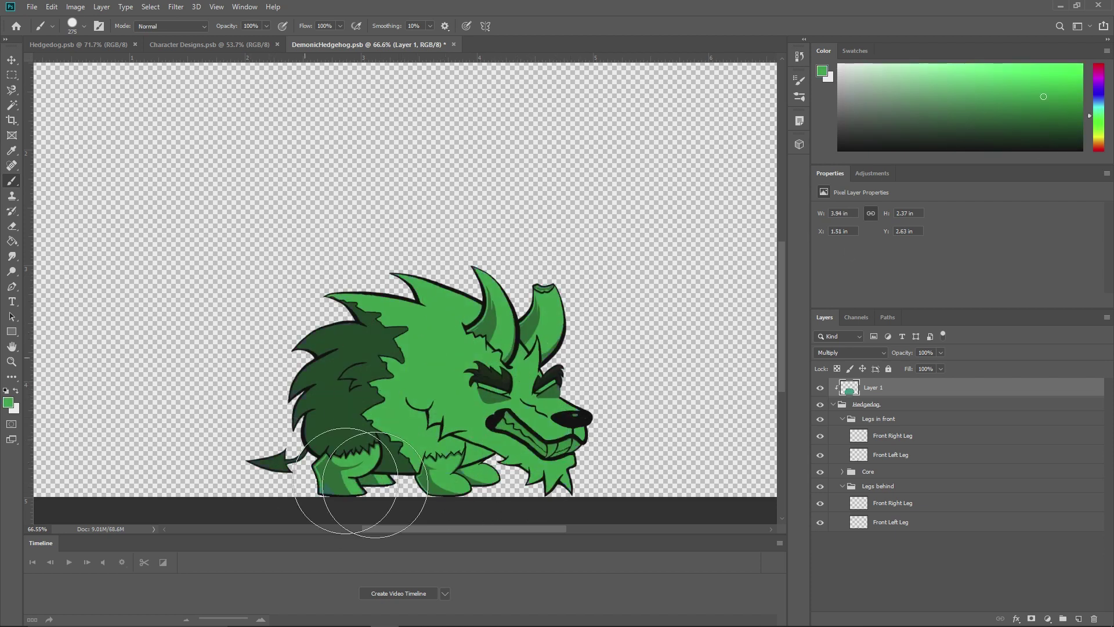
click(1099, 142)
mouse_move(539, 290)
mouse_down()
mouse_move(597, 336)
mouse_move(324, 348)
mouse_move(273, 452)
mouse_up()
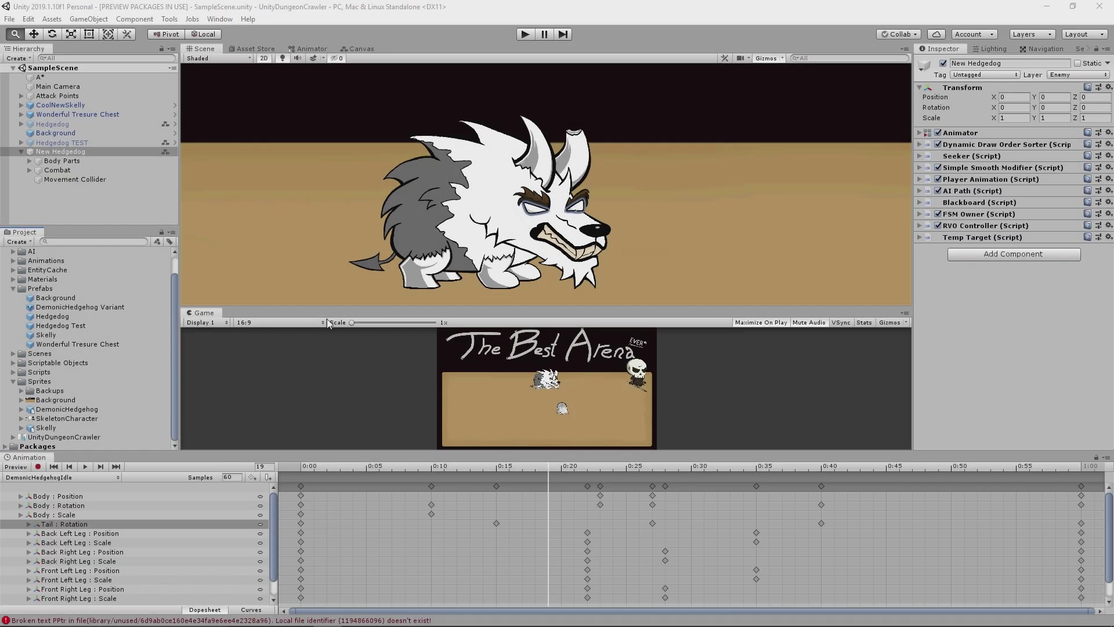
click(85, 466)
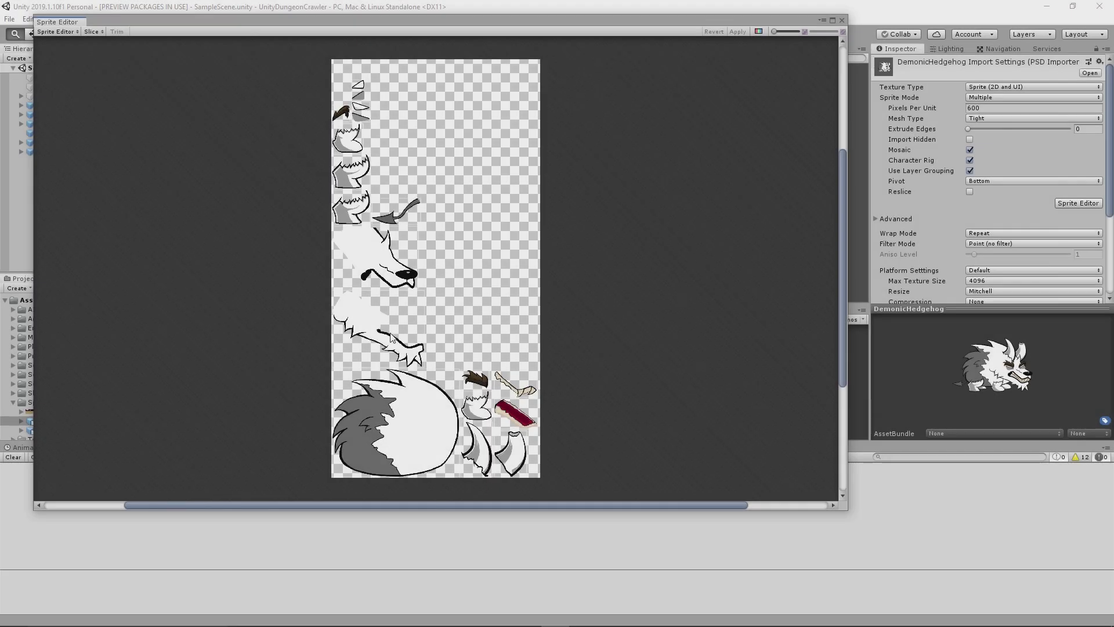
click(374, 330)
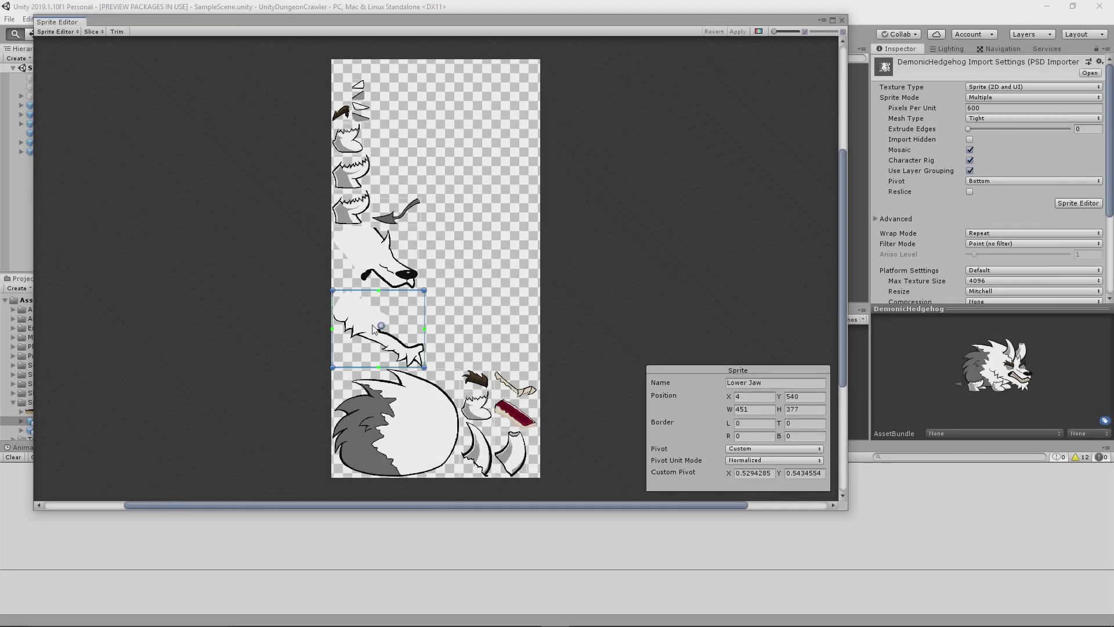
click(378, 259)
click(514, 418)
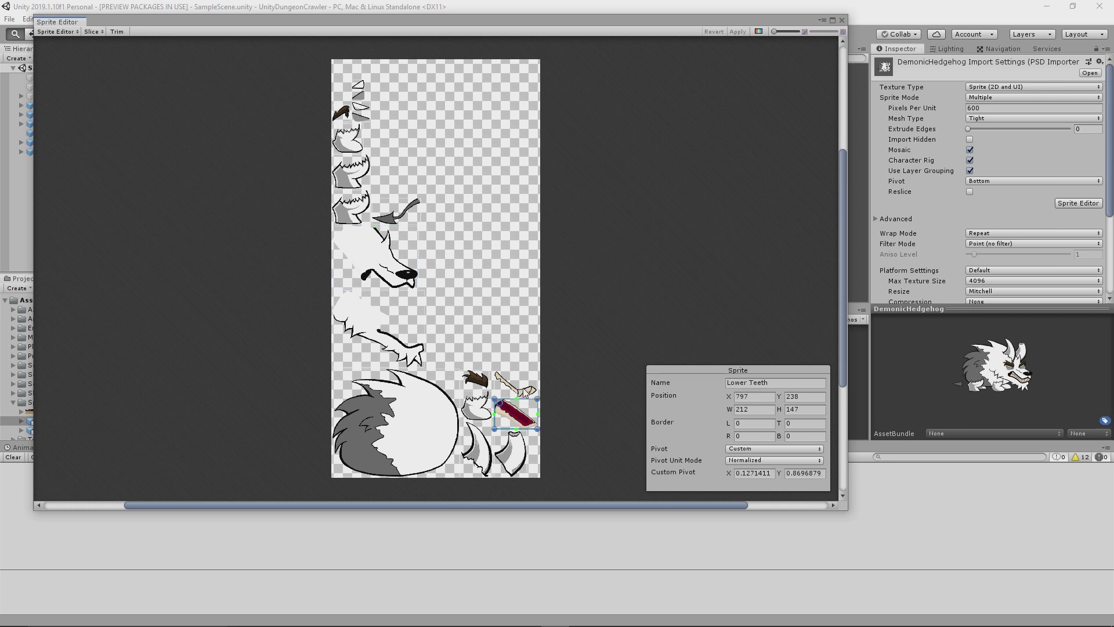
click(516, 306)
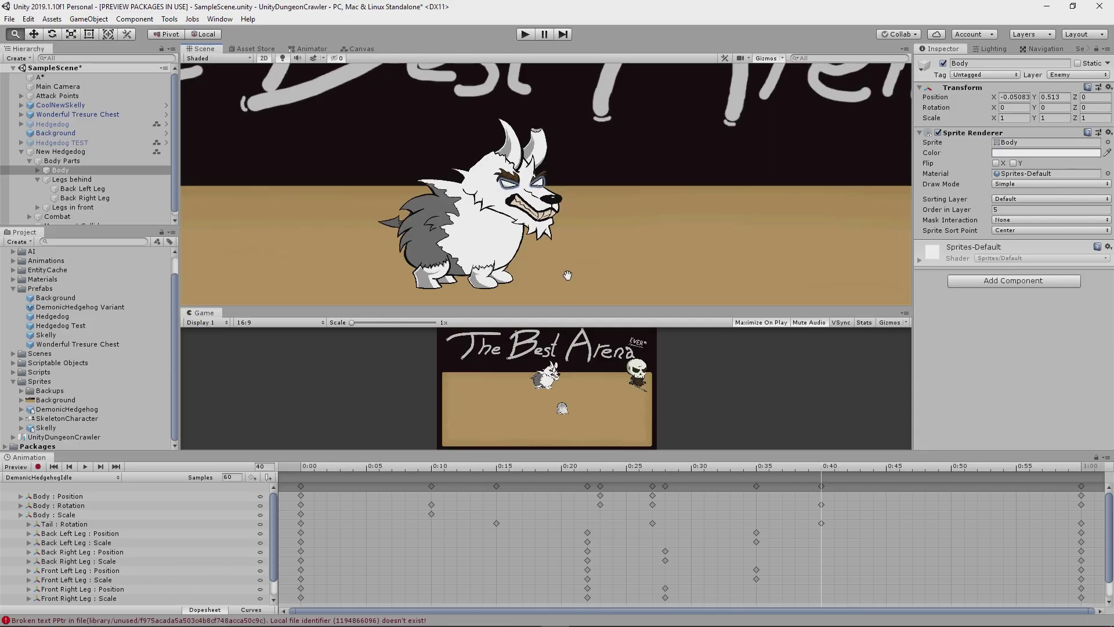
scroll(563, 258, up, 3)
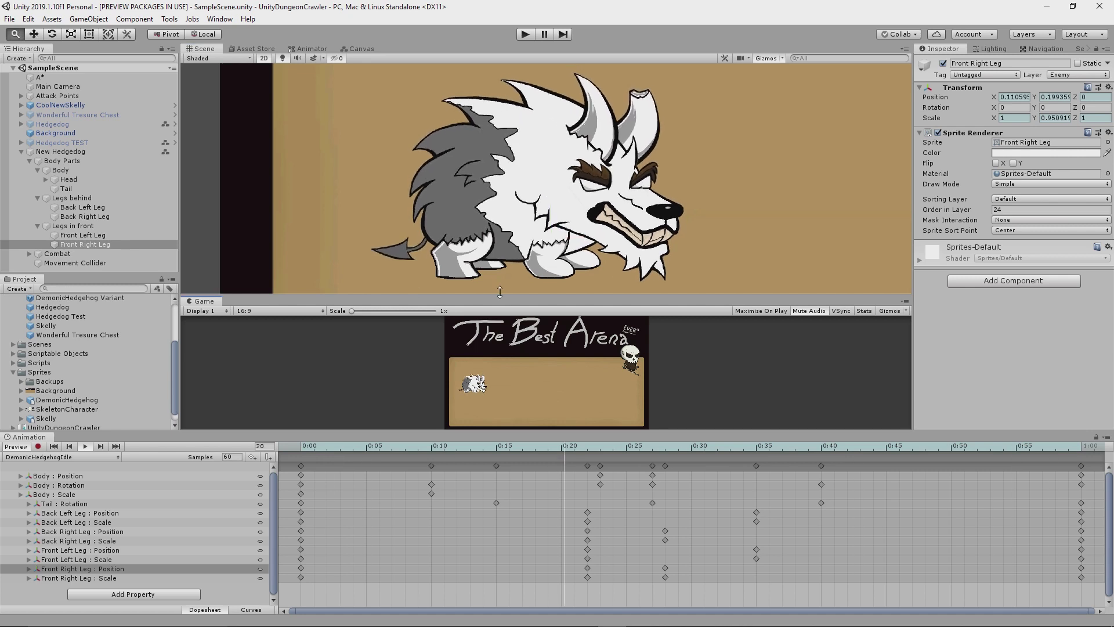
middle_drag(546, 261, 553, 261)
scroll(554, 262, down, 2)
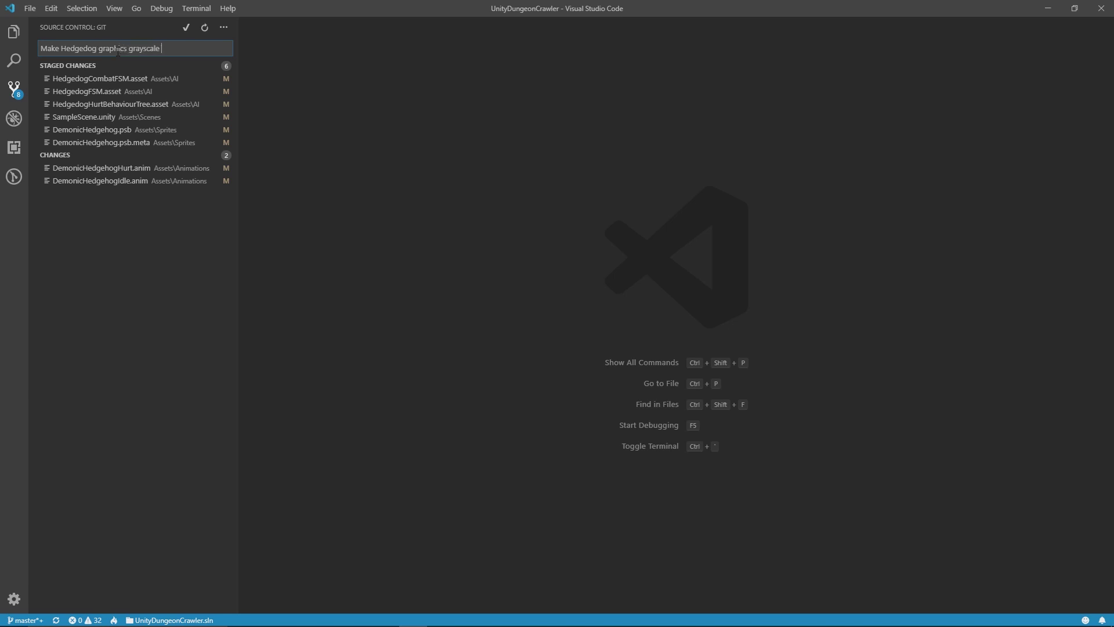
Commit the six staged hedgehog changes, push them to the remote, and minimize VS Code.
click(187, 28)
click(224, 27)
click(245, 96)
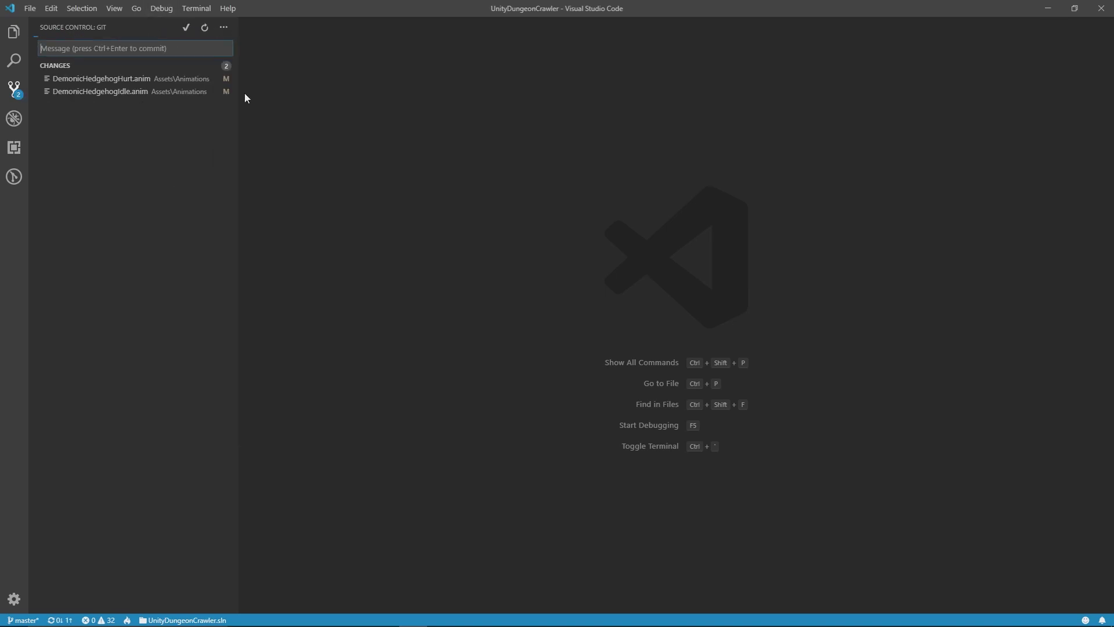
click(1047, 11)
Set the 'Make Hedgedog graphics grayscale' backlog item's State to Closed and save it.
click(355, 158)
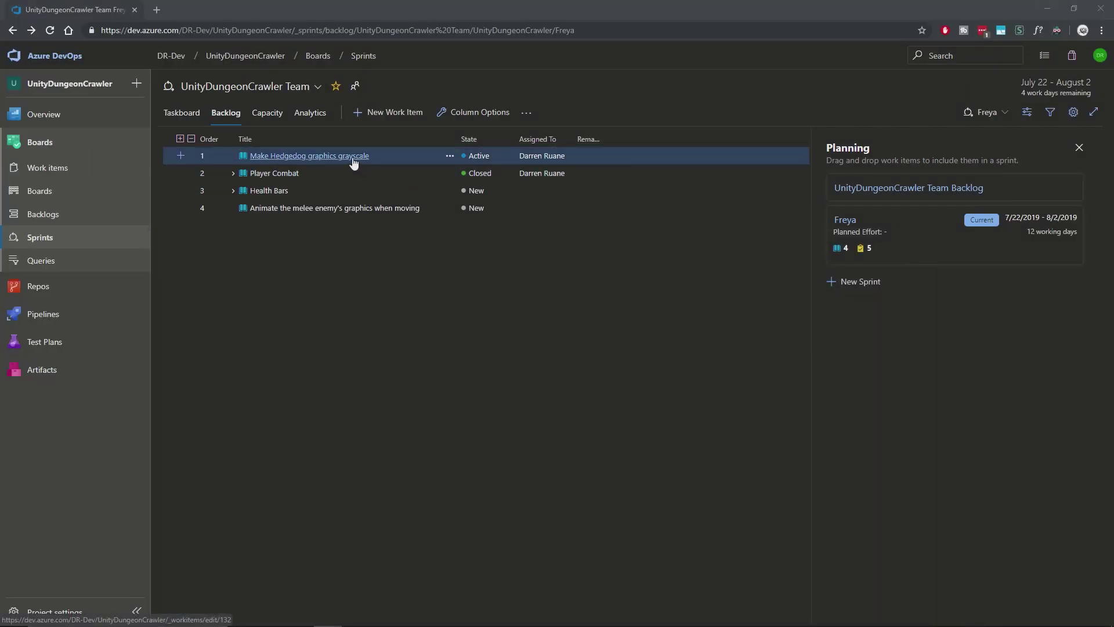
click(354, 157)
click(164, 173)
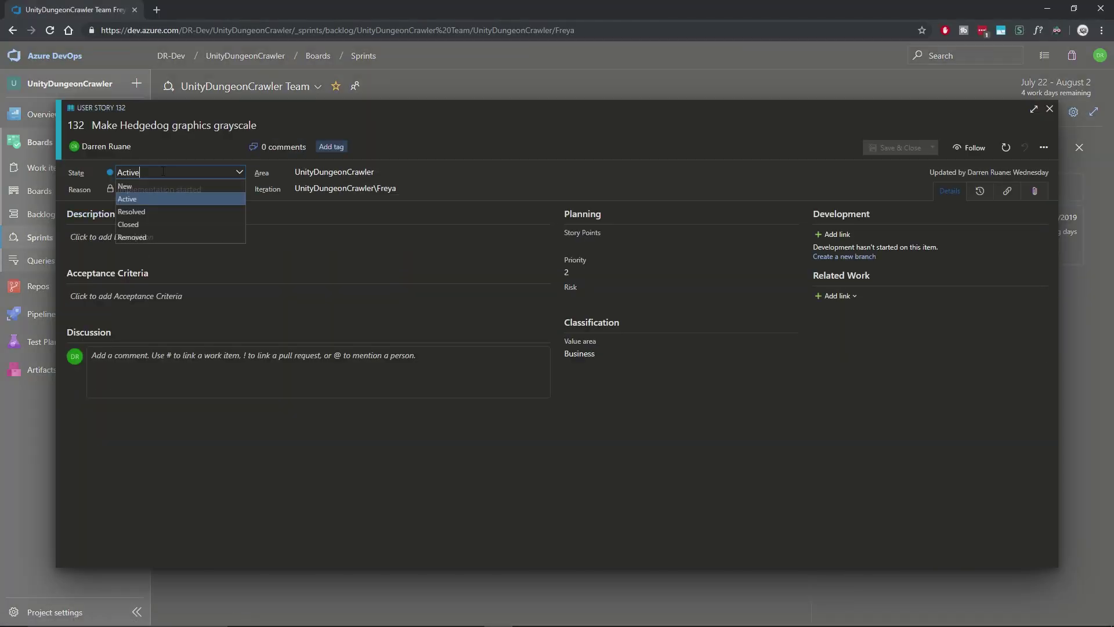
click(139, 224)
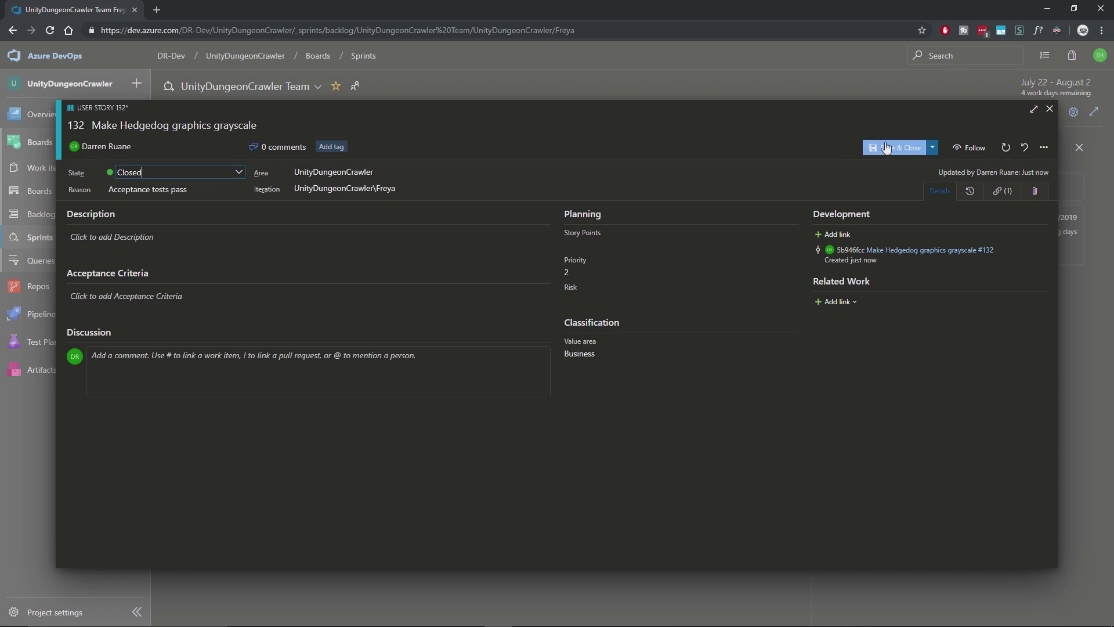
click(885, 146)
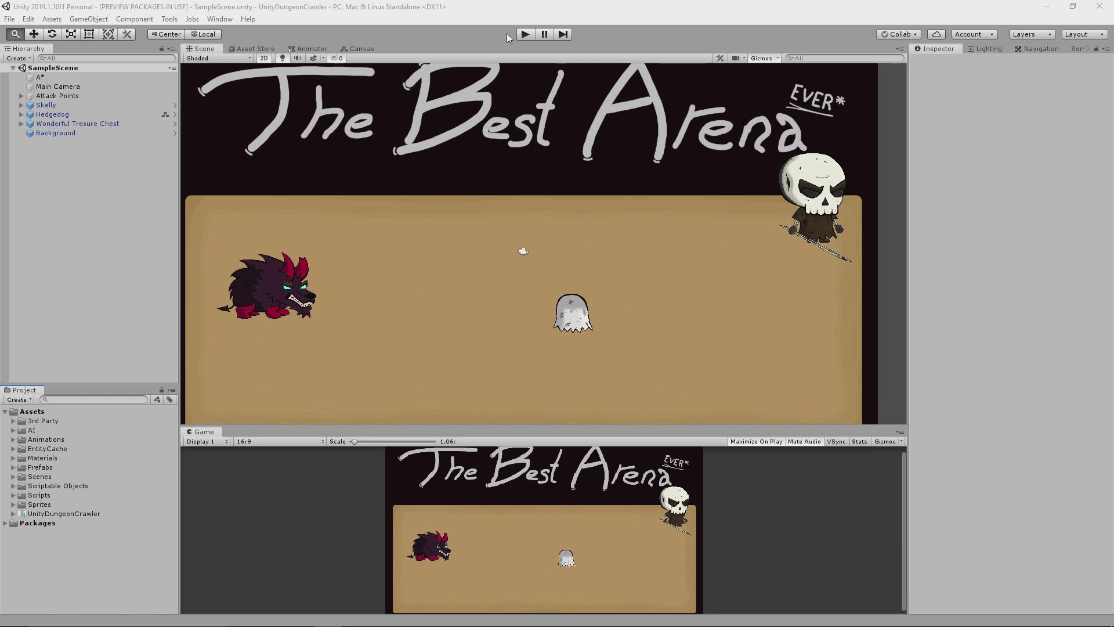
Start the arena game in play mode, then open the extra source control actions menu.
click(525, 36)
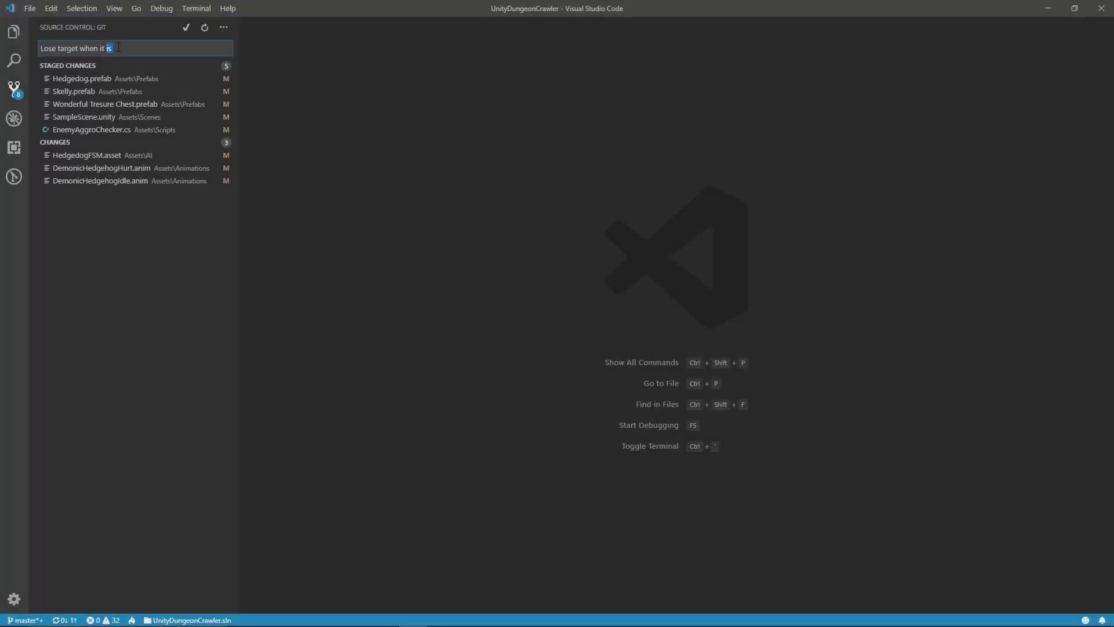
click(223, 28)
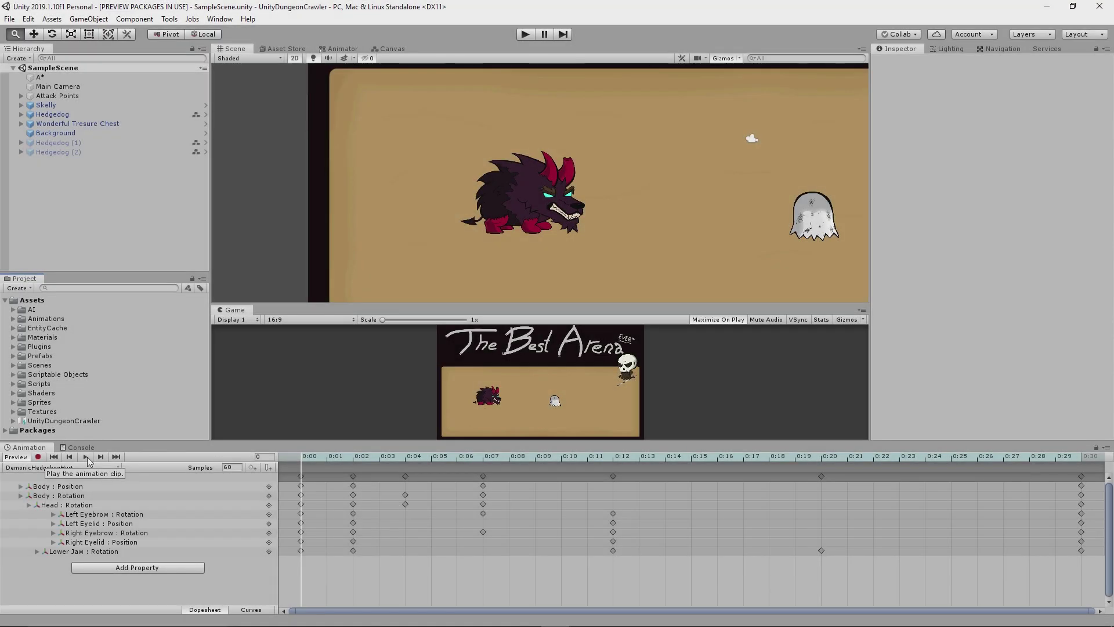
Play the DemonicHedgehogHurt preview and zoom the Scene view in on the hedgehog.
click(86, 458)
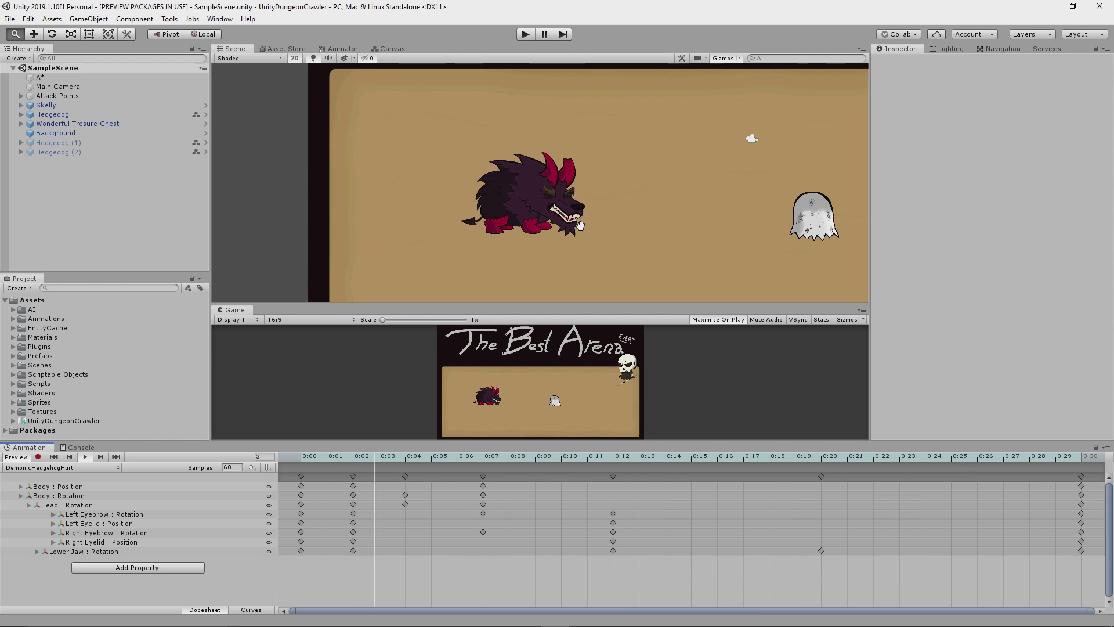
scroll(580, 225, up, 3)
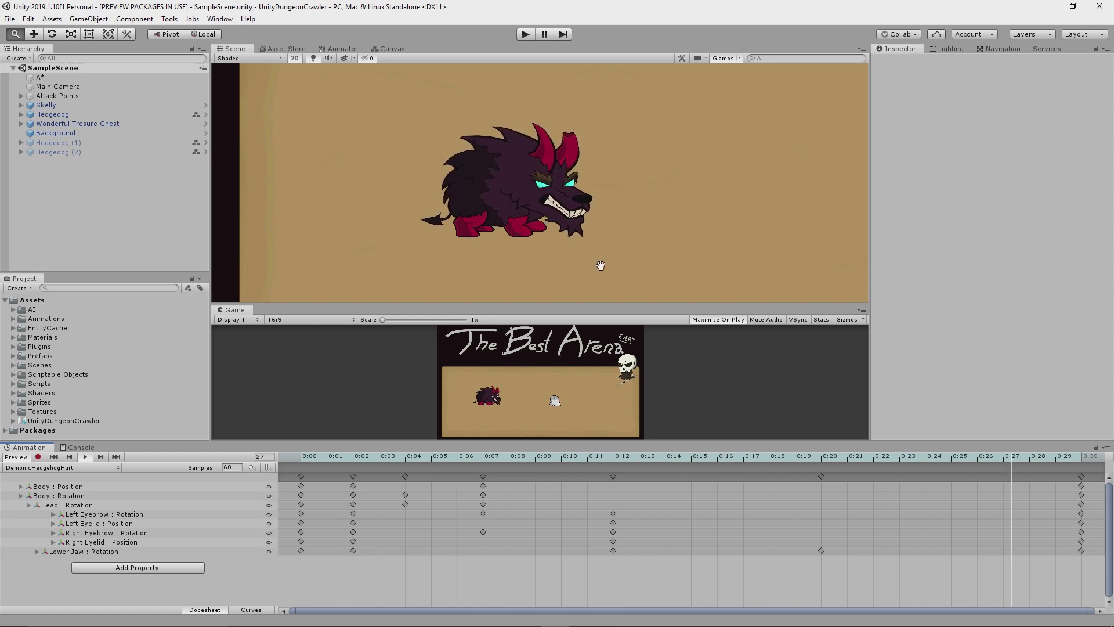
Select the DemonicHedgehogLocomotion clip, play its preview, and zoom in on the hedgehog.
click(81, 469)
click(86, 515)
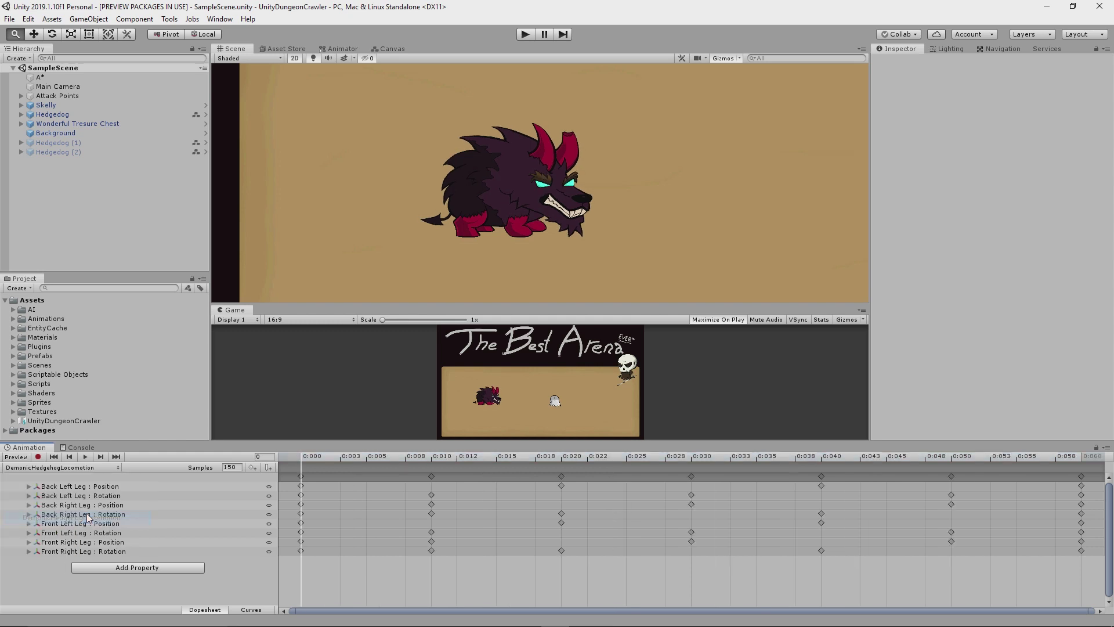
click(86, 457)
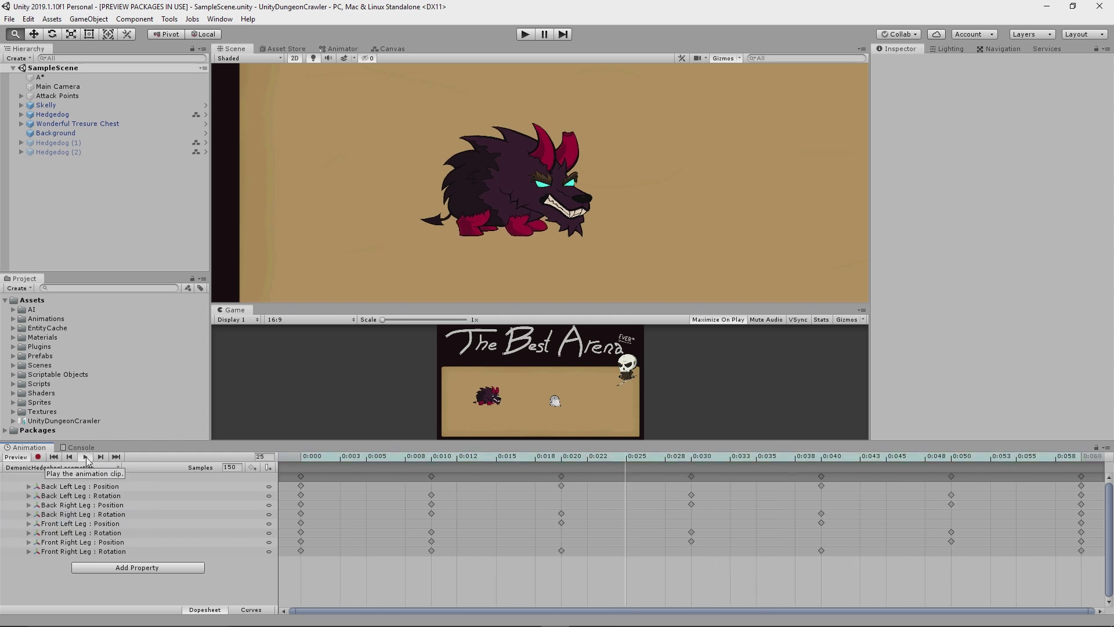
scroll(442, 226, up, 2)
scroll(442, 226, up, 1)
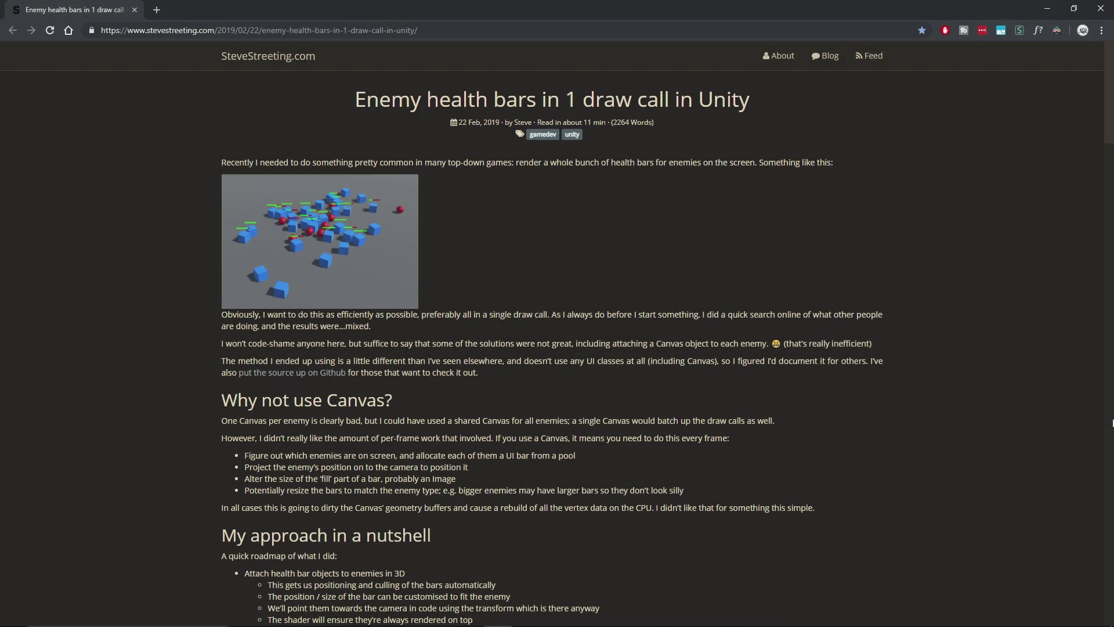
Scroll through the article's Damageable, HealthBar and HealthBar shader code sections.
scroll(1112, 422, down, 1)
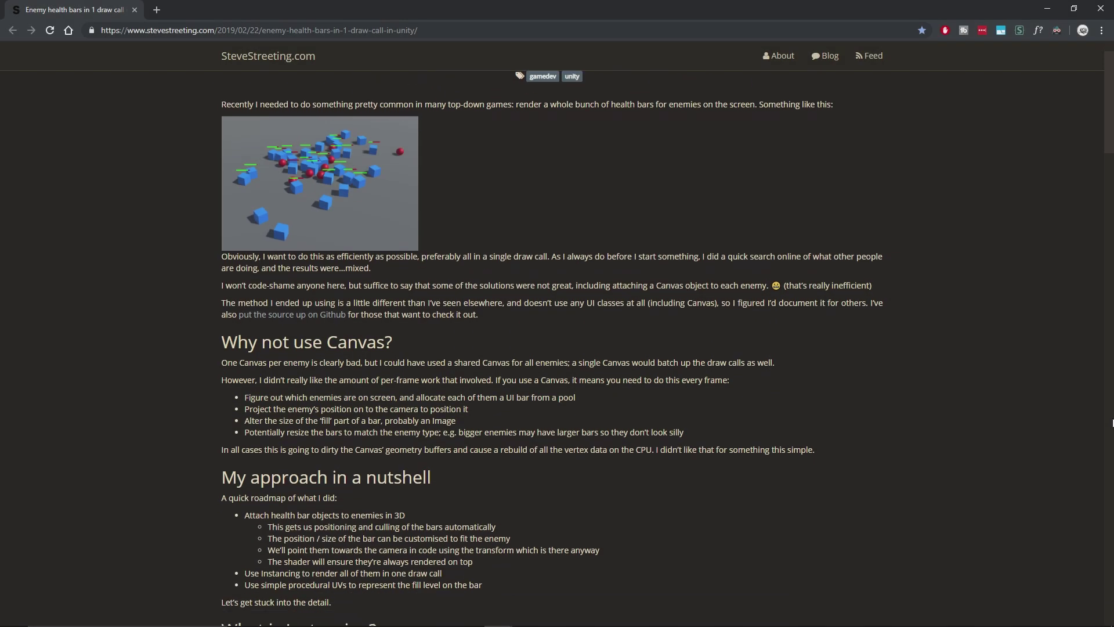
scroll(1113, 423, down, 1)
scroll(1112, 423, down, 1)
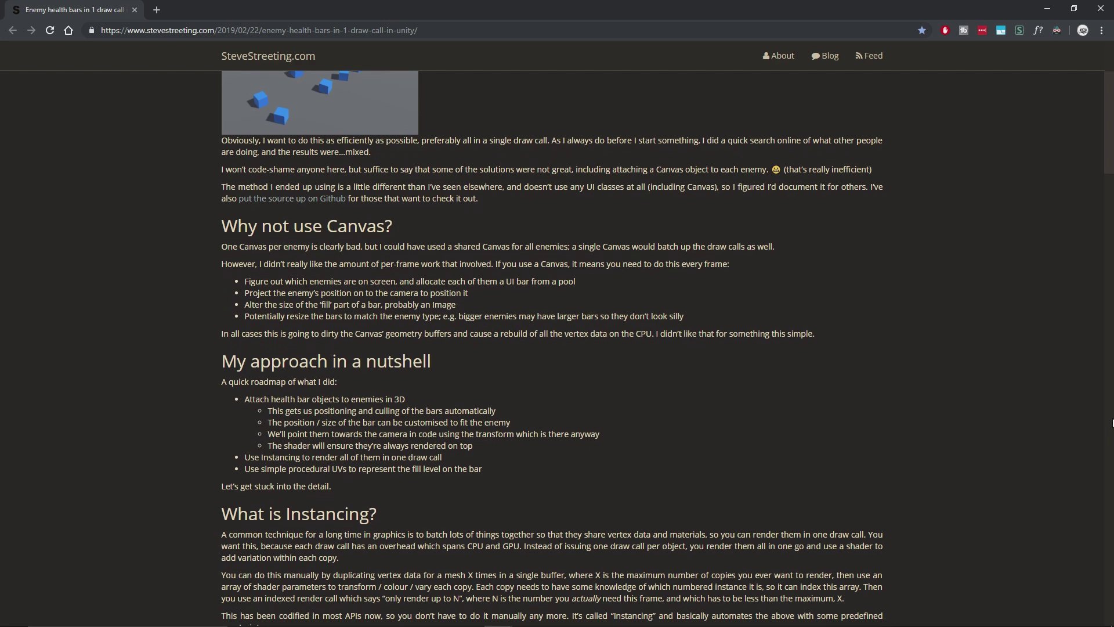
scroll(1112, 422, down, 5)
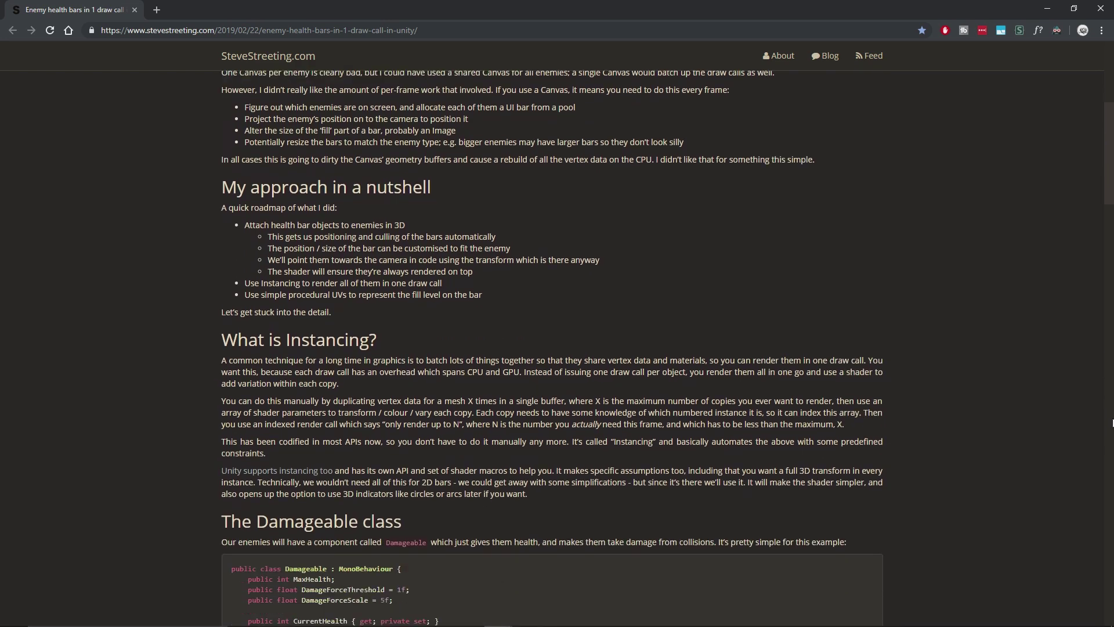
scroll(1112, 422, down, 3)
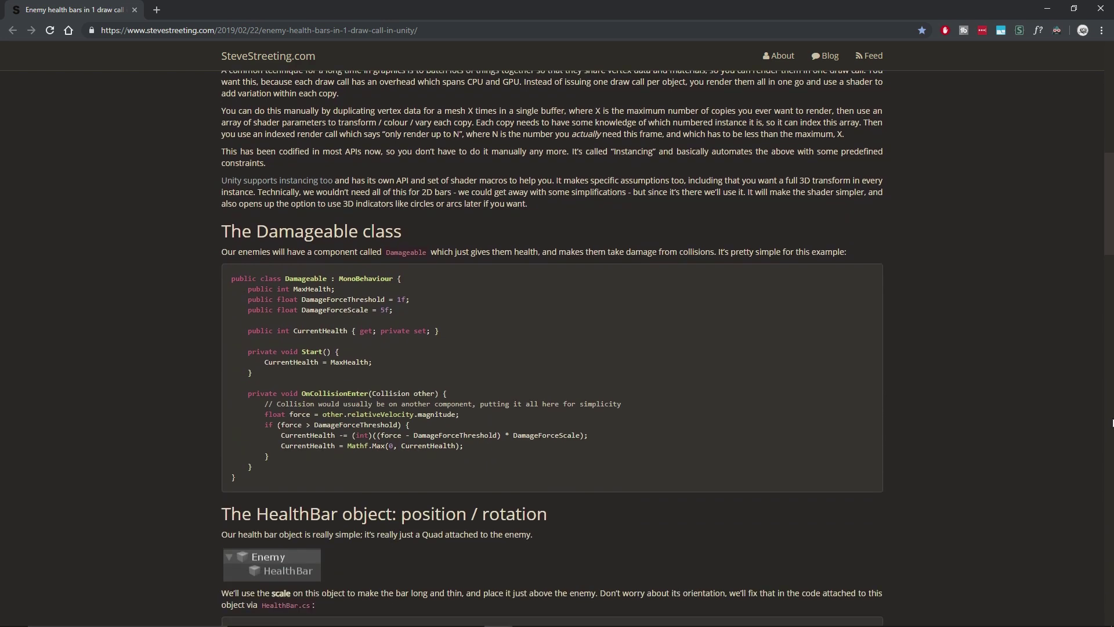
scroll(1112, 423, down, 2)
scroll(1112, 422, down, 3)
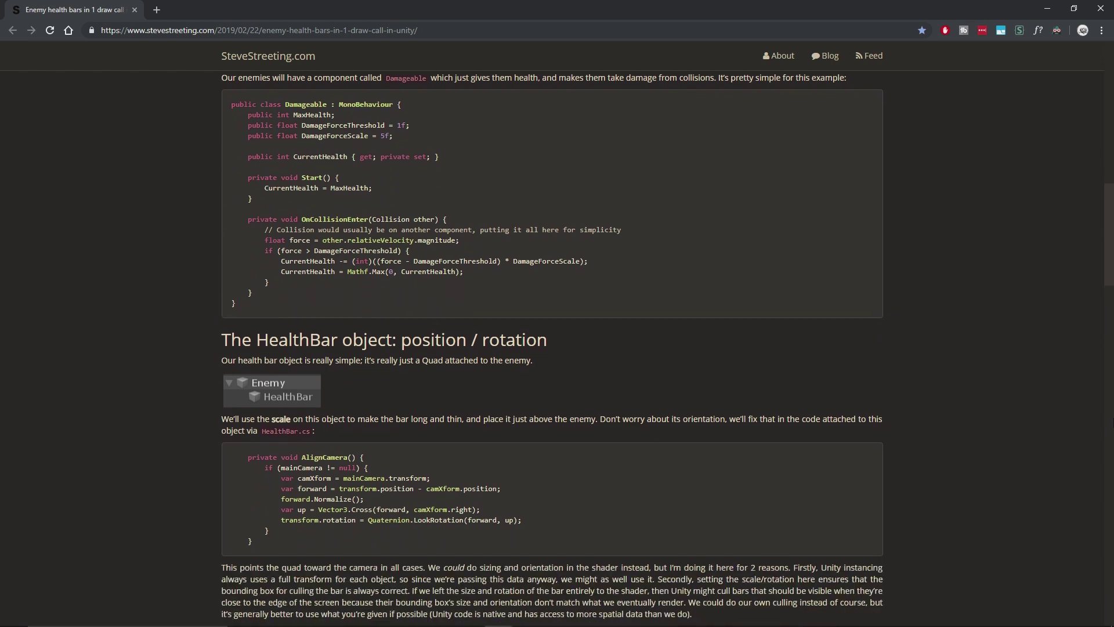
scroll(1112, 423, down, 1)
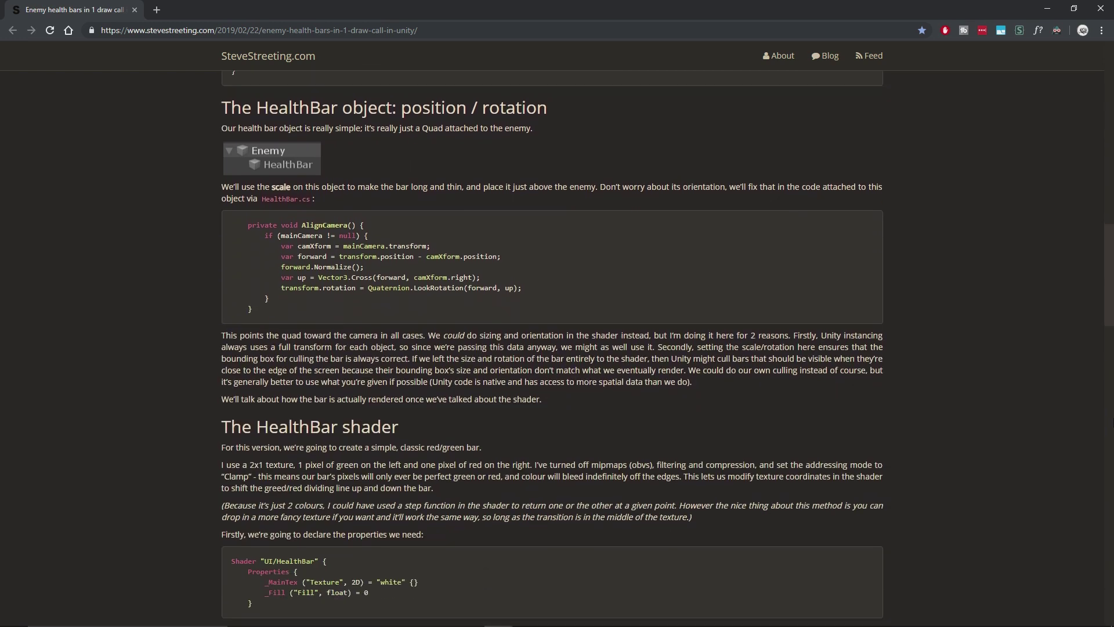
scroll(1112, 422, down, 4)
scroll(1112, 423, down, 2)
scroll(1112, 422, down, 1)
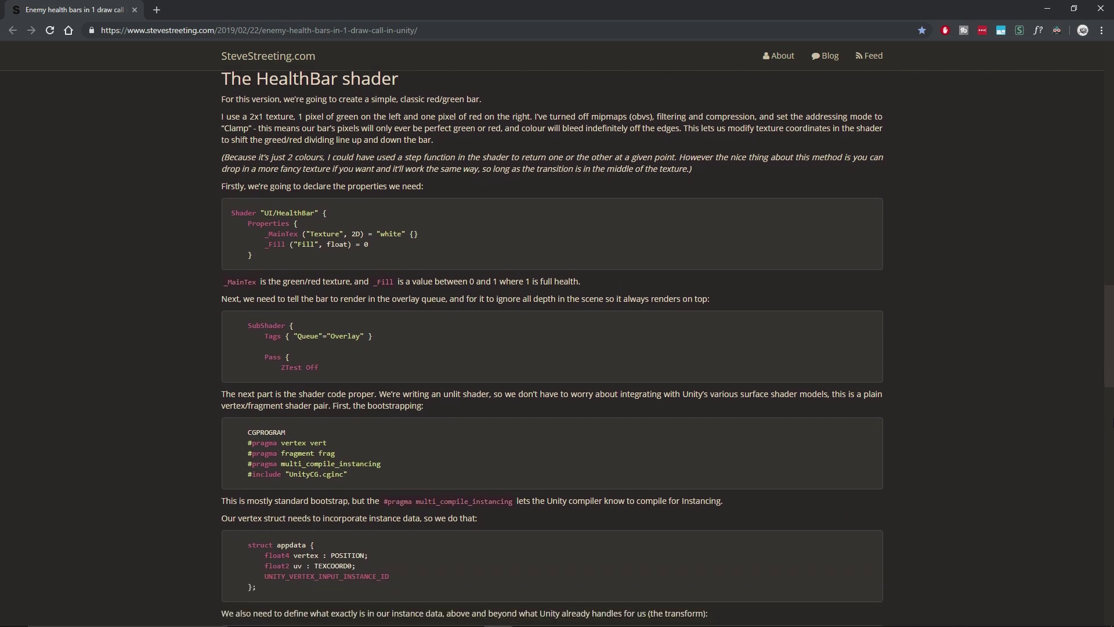
scroll(1112, 422, down, 2)
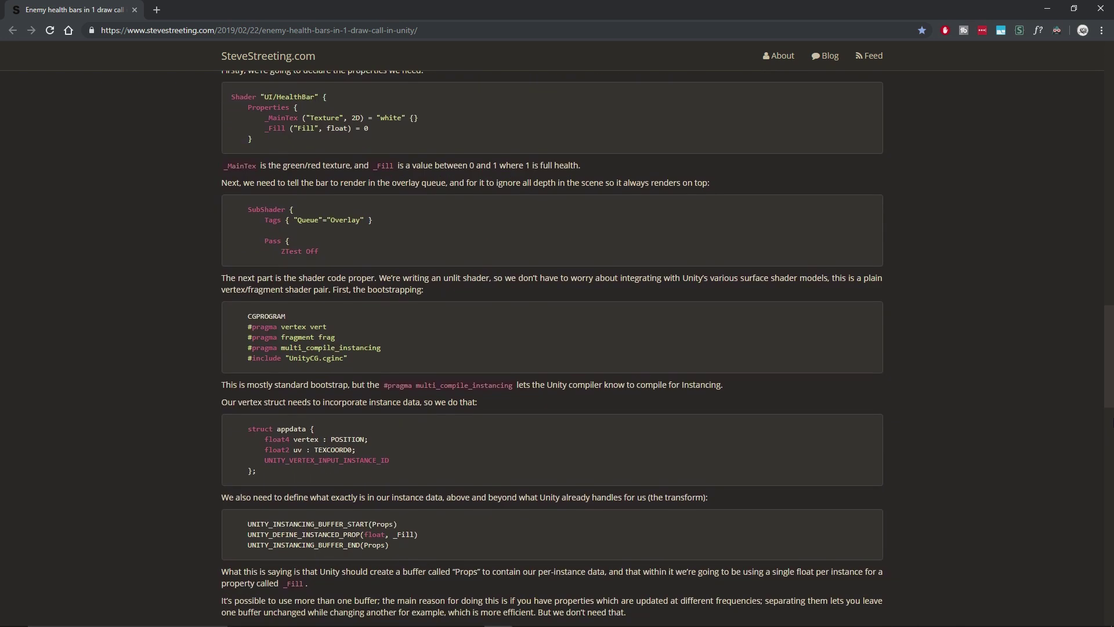
scroll(1112, 422, down, 1)
scroll(1112, 422, down, 1)
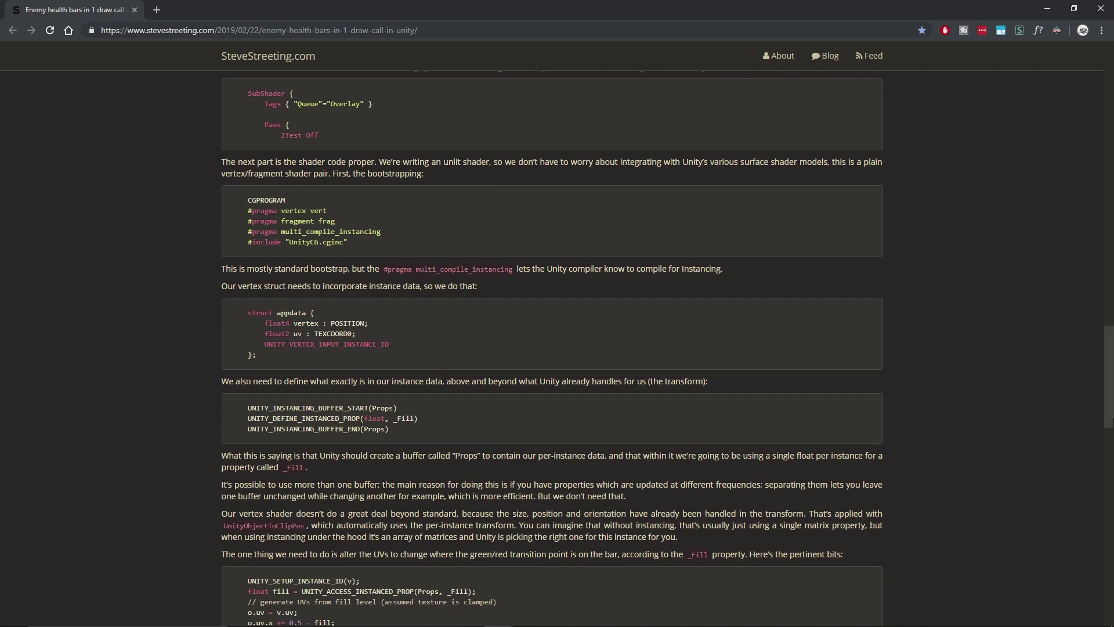
scroll(1112, 423, down, 3)
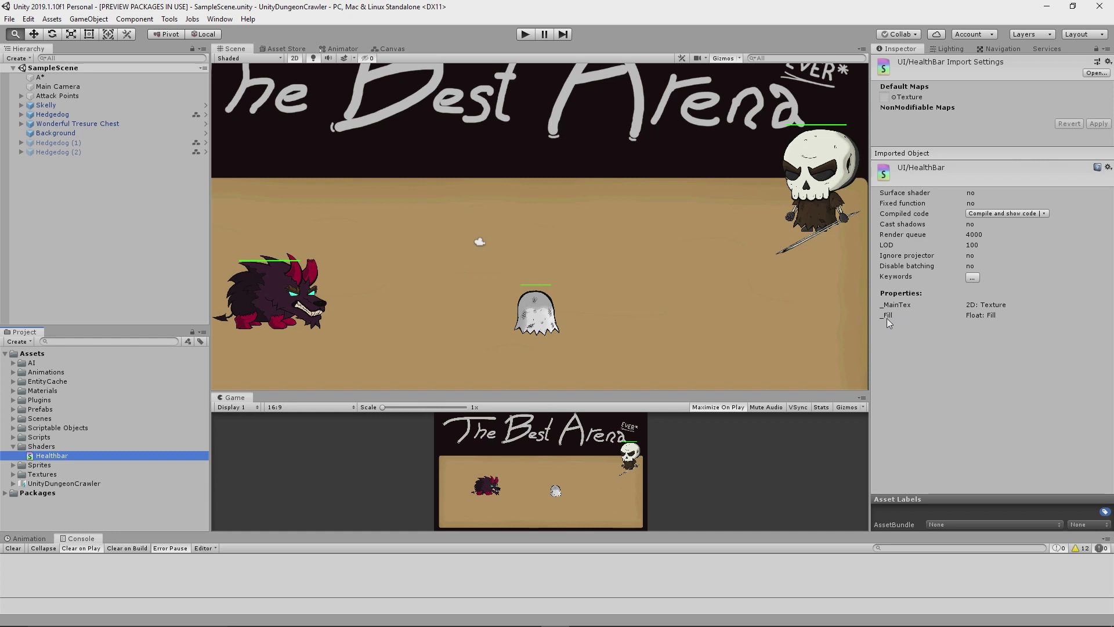
Enter play mode to watch the hedgehogs' green-and-red health bars in the arena.
click(524, 34)
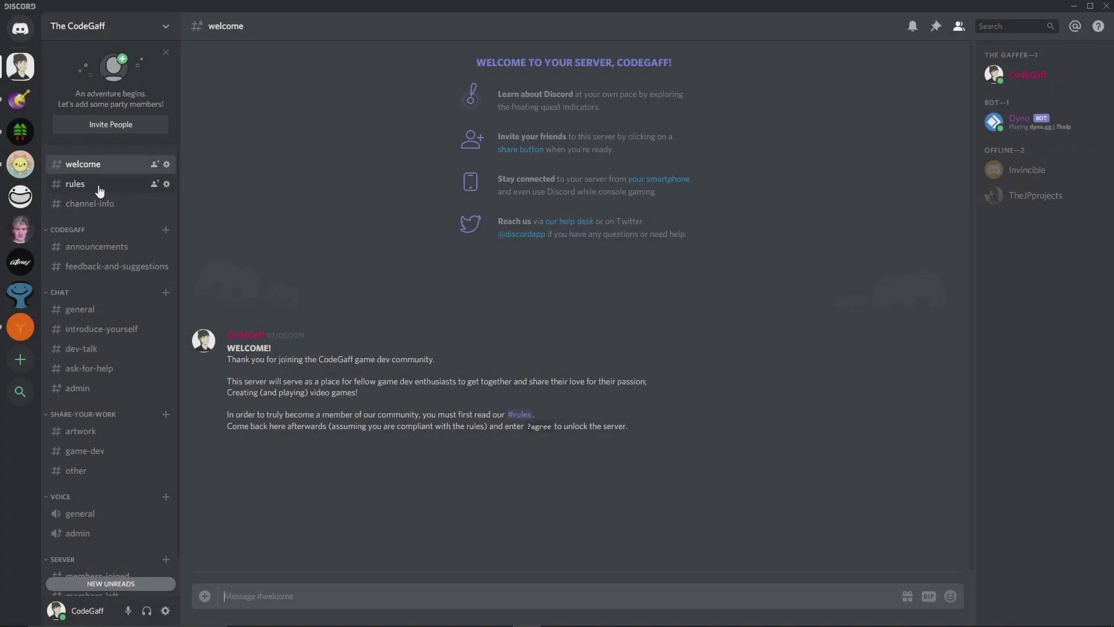
View each Discord channel: #rules, #channel-info, #announcements, #feedback-and-suggestions, #general, #introduce-yourself, #dev-talk, #ask-for-help.
click(100, 187)
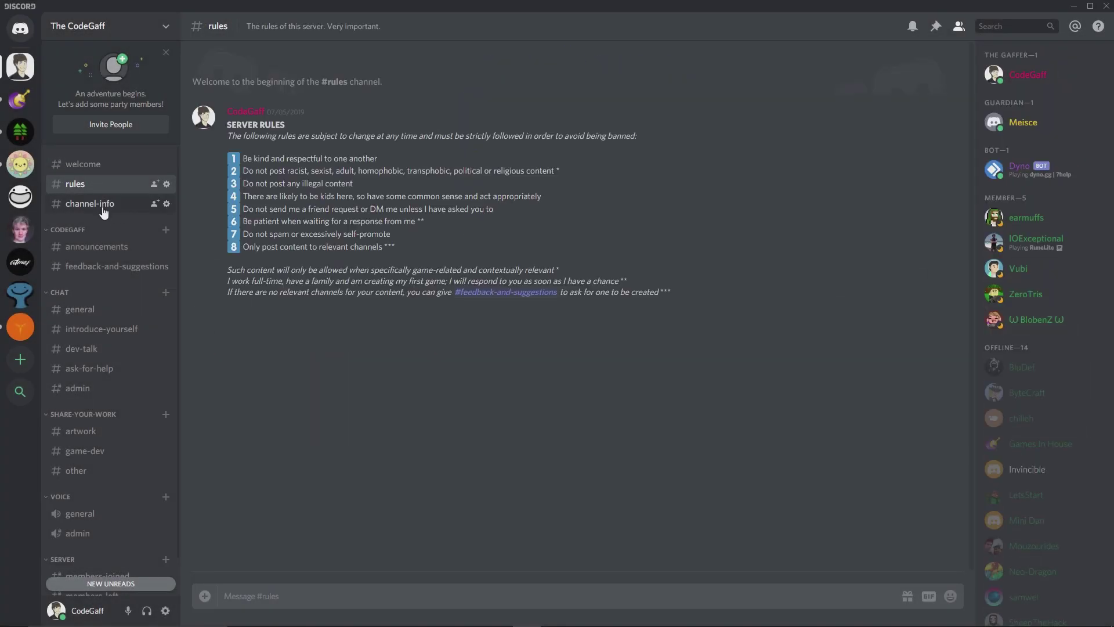
click(102, 206)
click(101, 249)
click(113, 268)
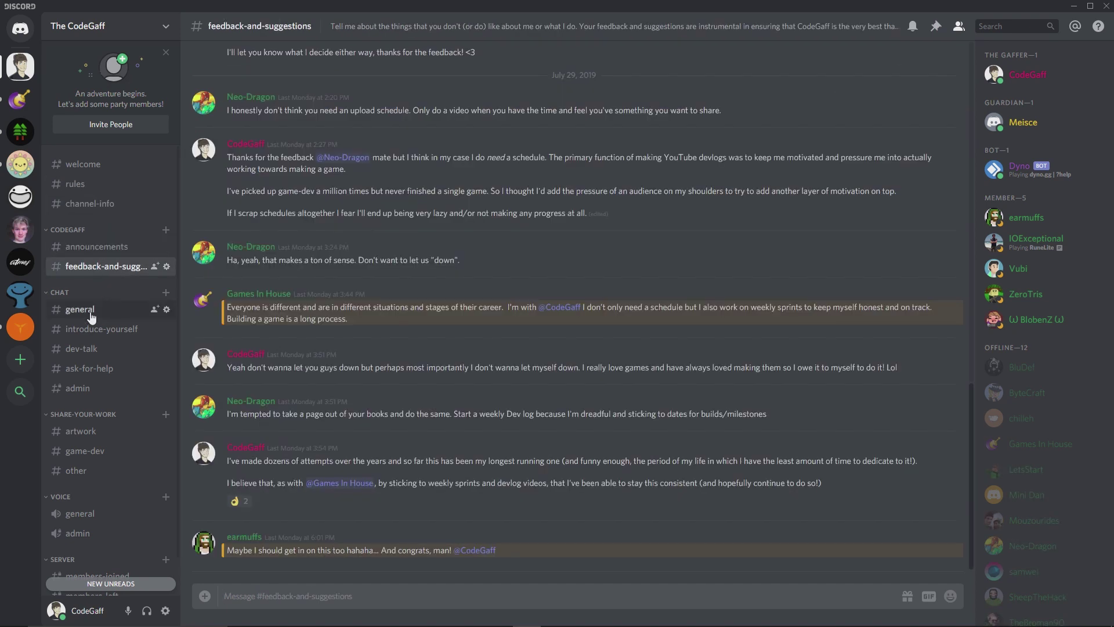
click(100, 317)
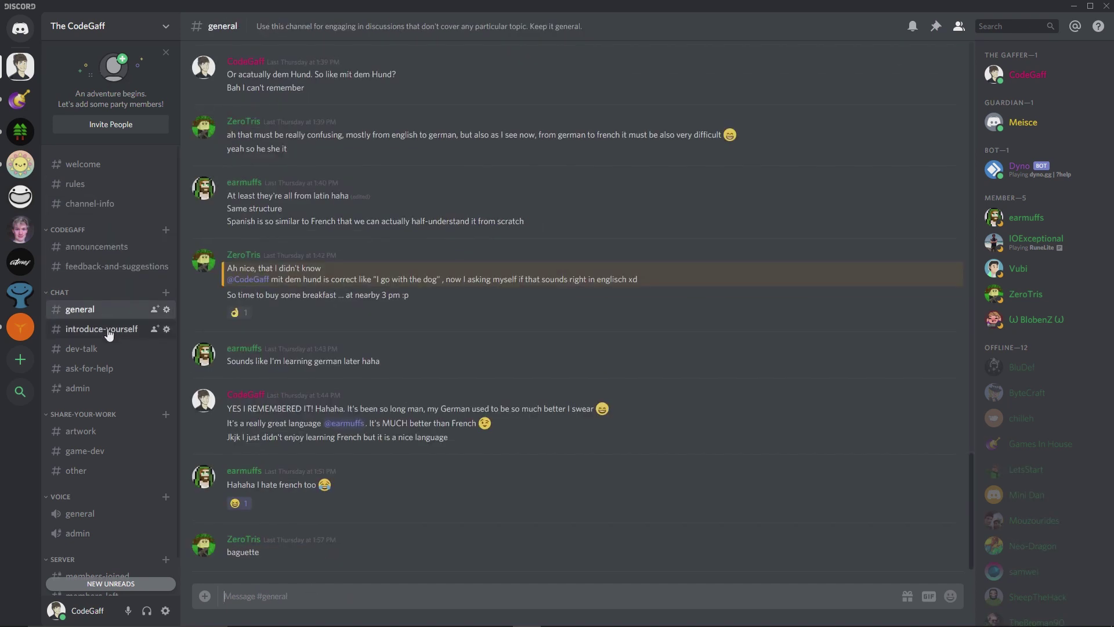
click(108, 330)
click(100, 349)
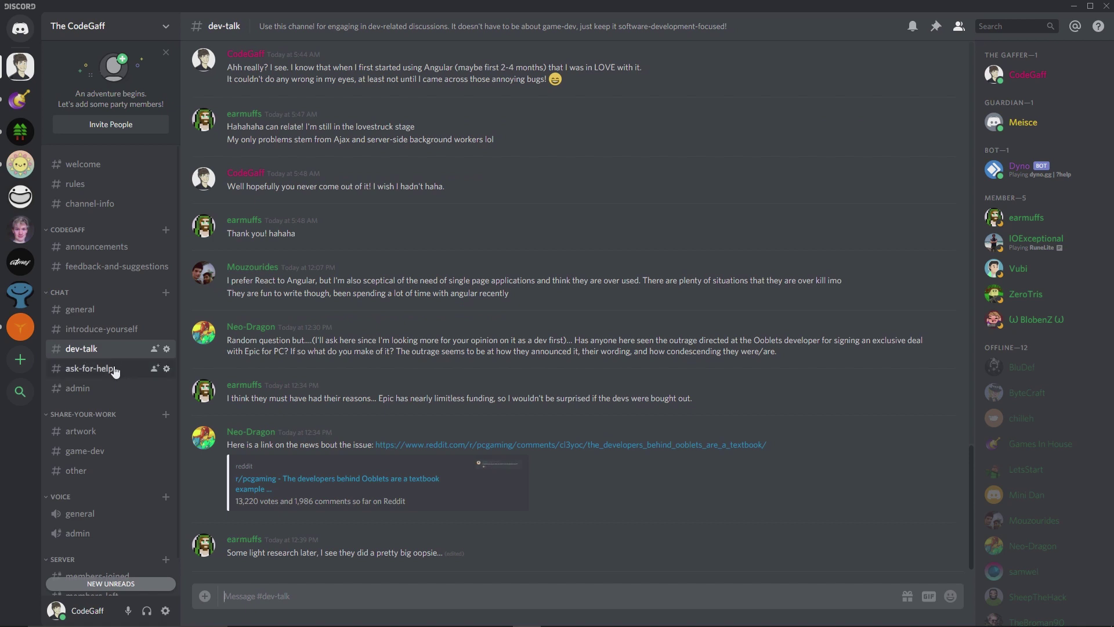
click(90, 368)
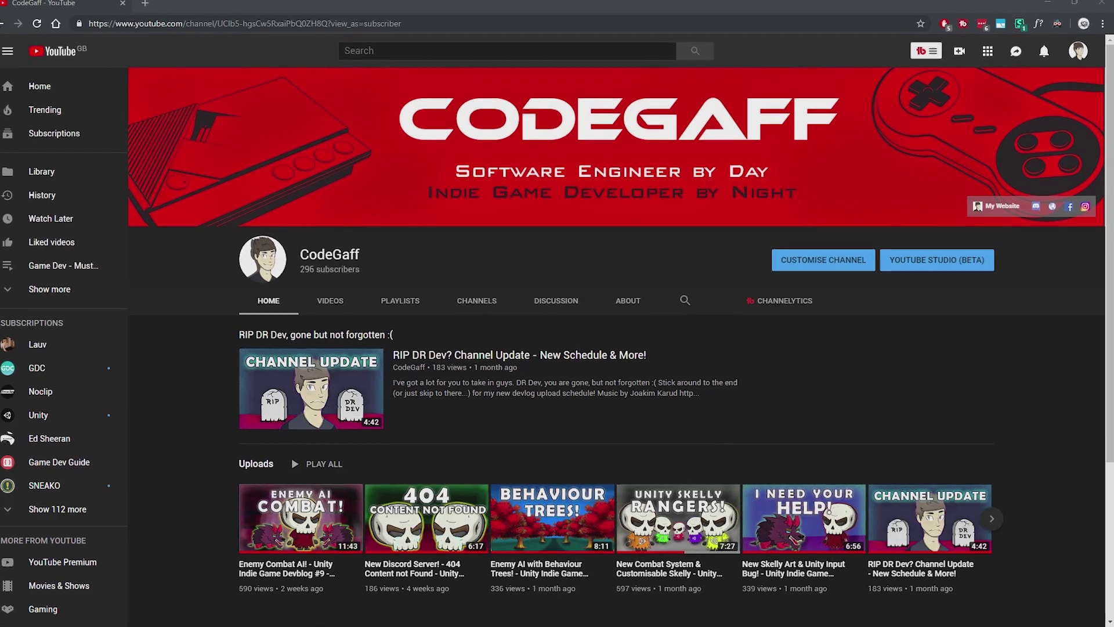